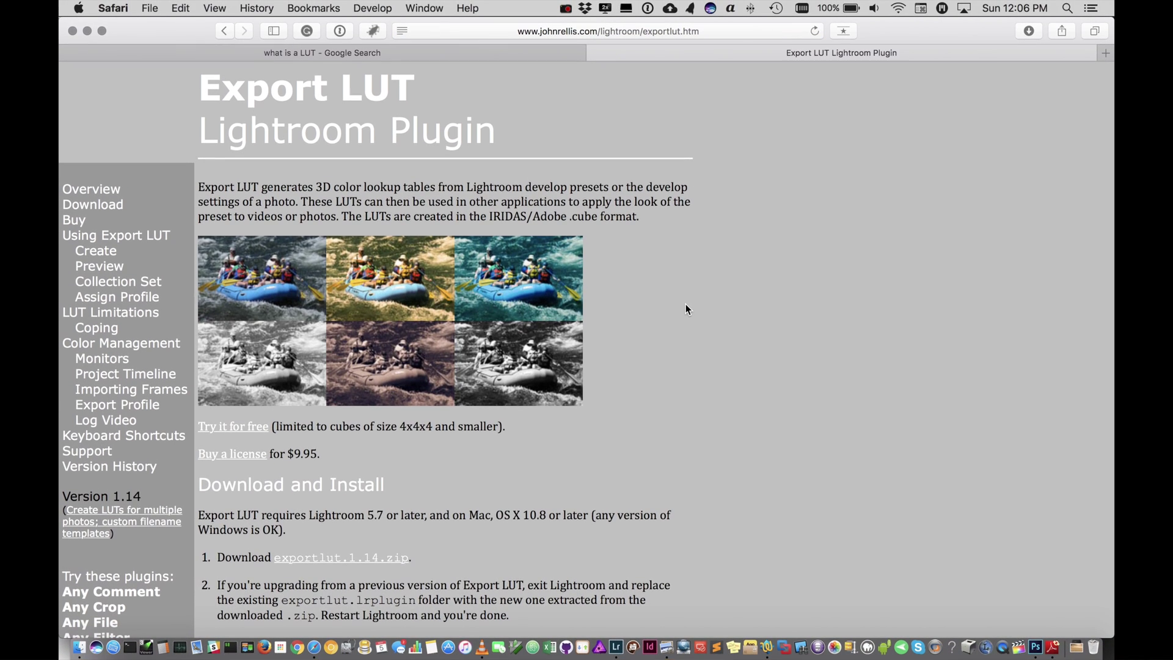
scroll(686, 309, down, 1)
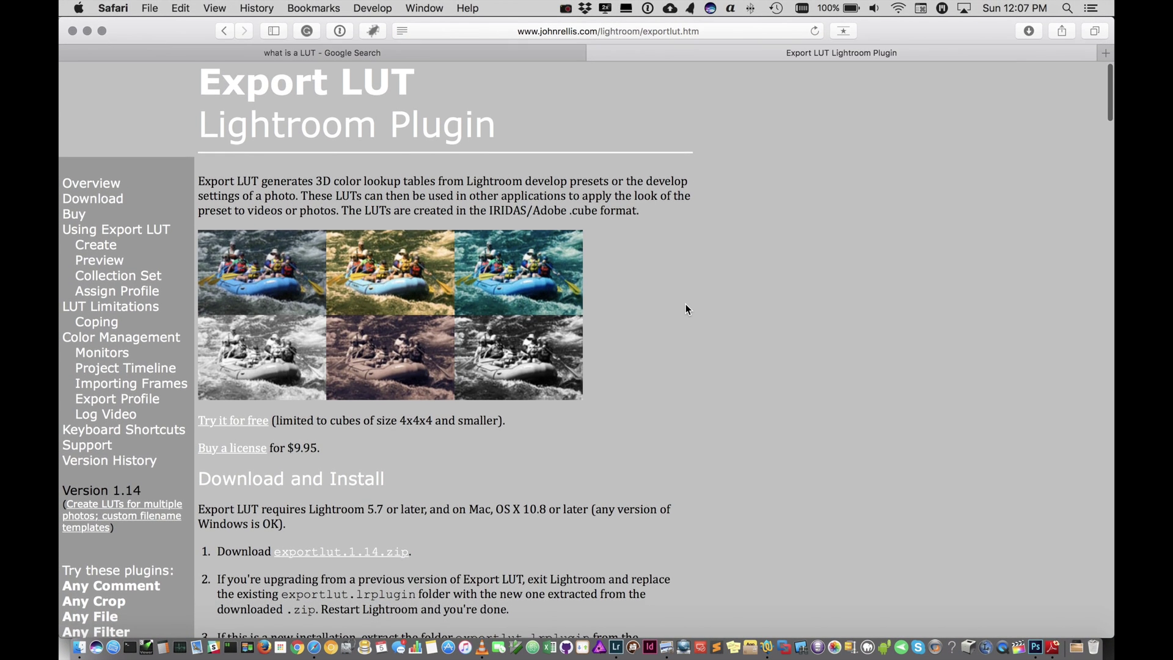
scroll(686, 309, down, 1)
scroll(685, 309, down, 5)
scroll(686, 309, down, 3)
scroll(686, 309, down, 2)
scroll(686, 309, down, 3)
scroll(687, 309, down, 4)
scroll(685, 303, up, 15)
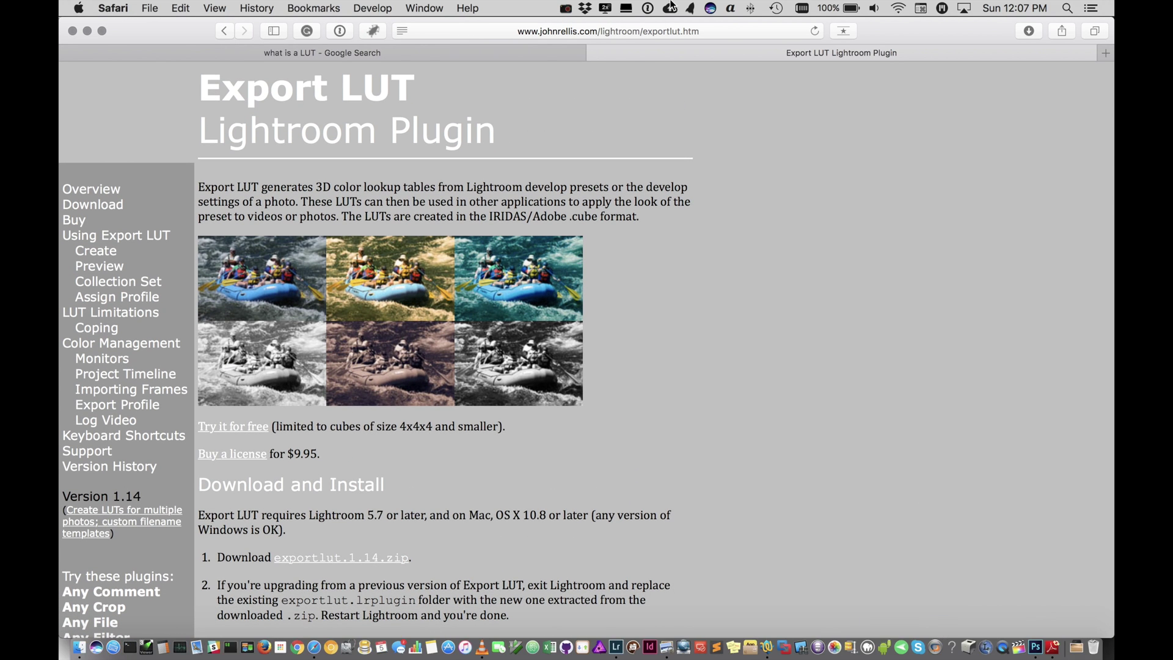
click(571, 8)
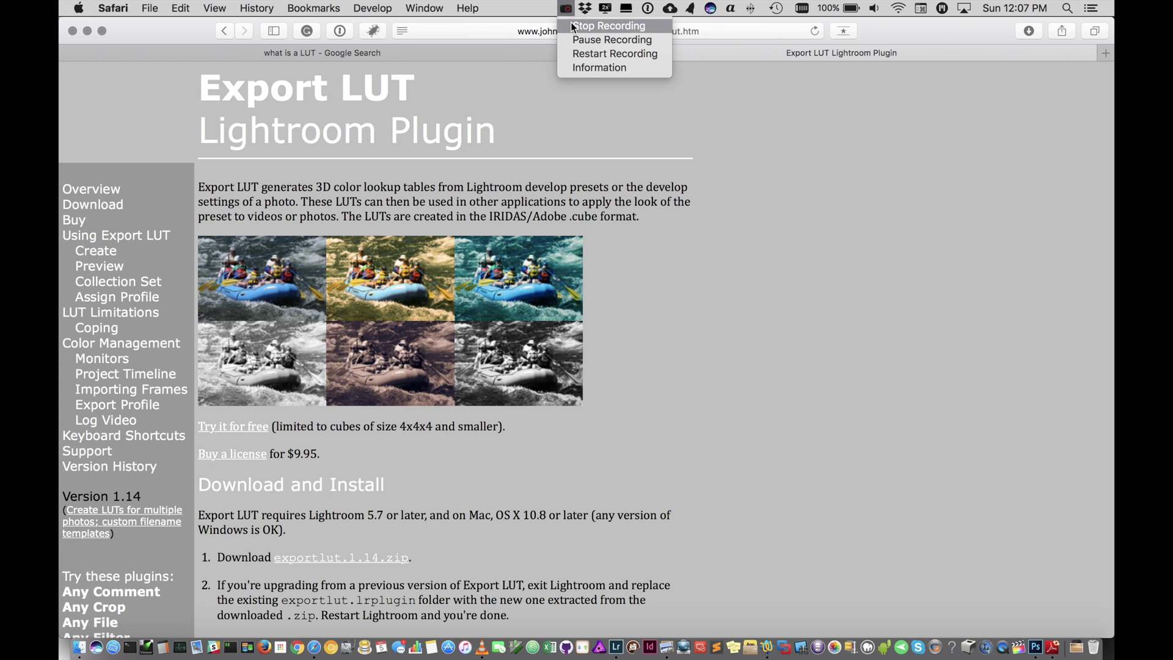
click(573, 26)
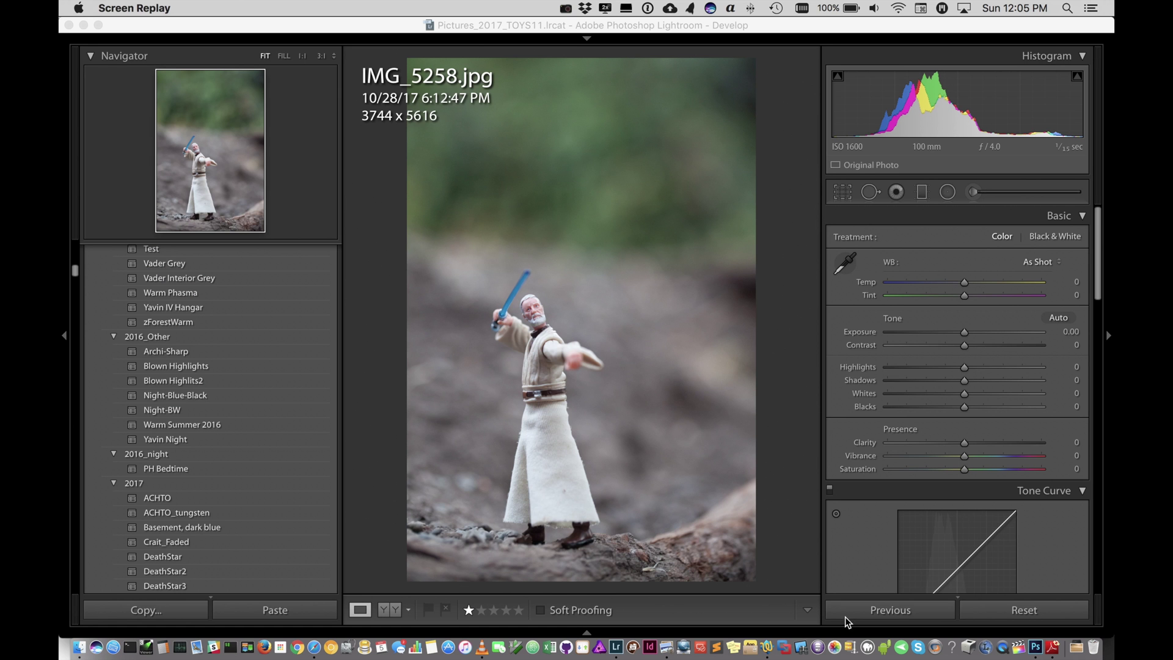
- Apply the Night-Blue-Black preset and lighten Post-Crop Vignetting Amount to -6
click(355, 390)
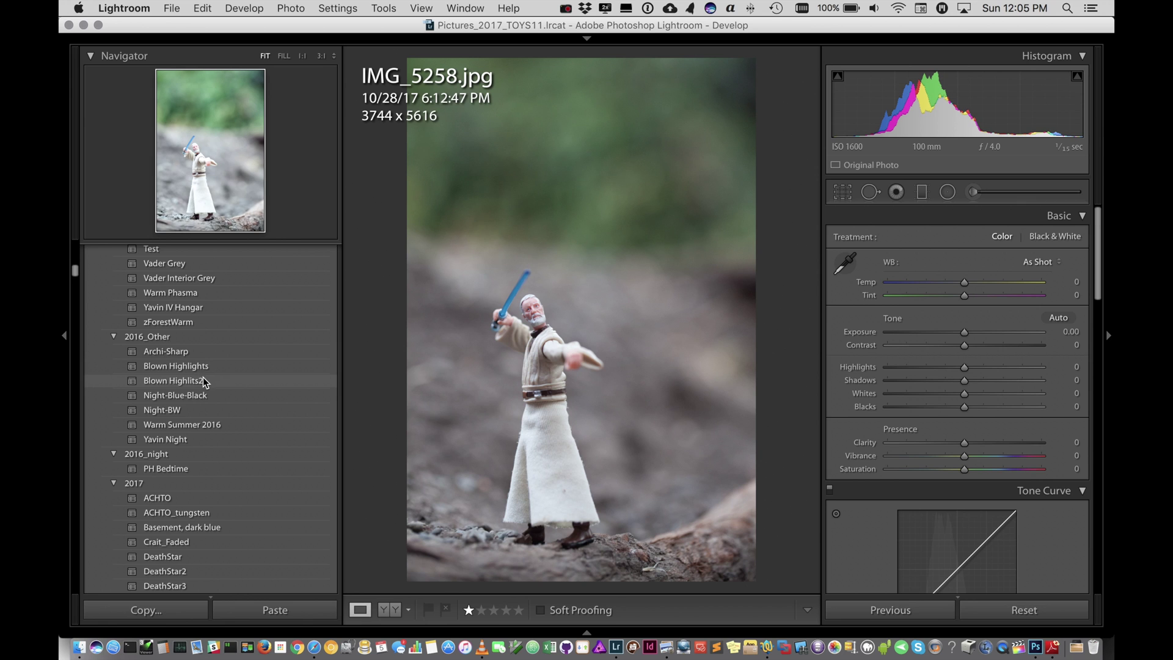
click(173, 398)
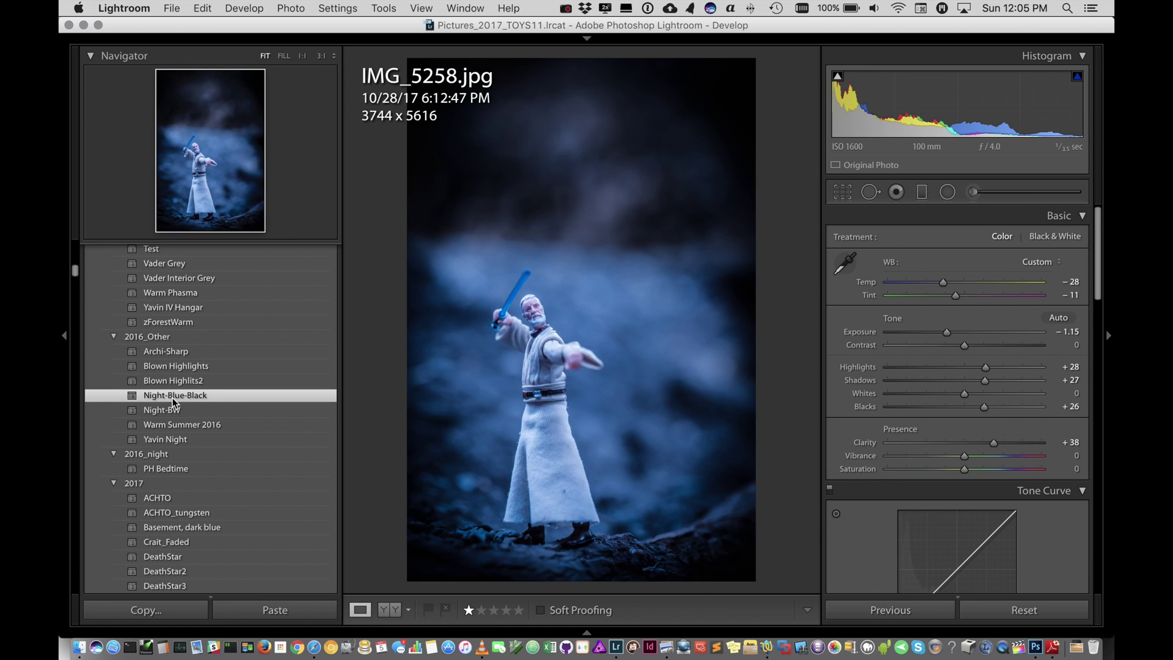
scroll(977, 329, down, 10)
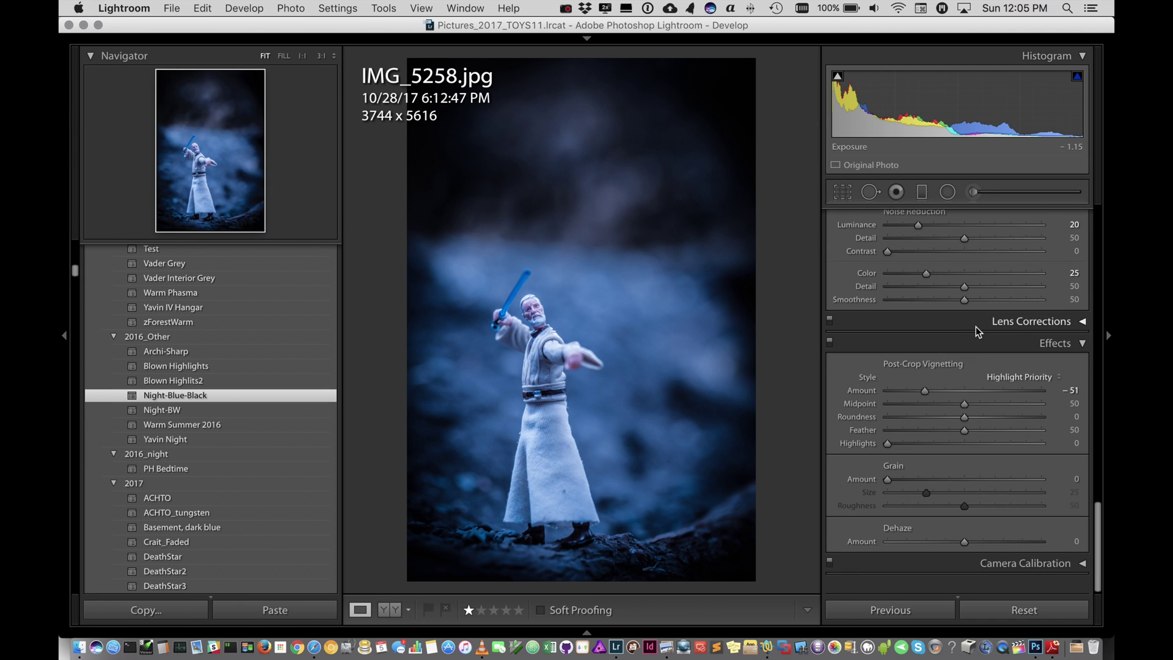
right_click(977, 329)
click(937, 408)
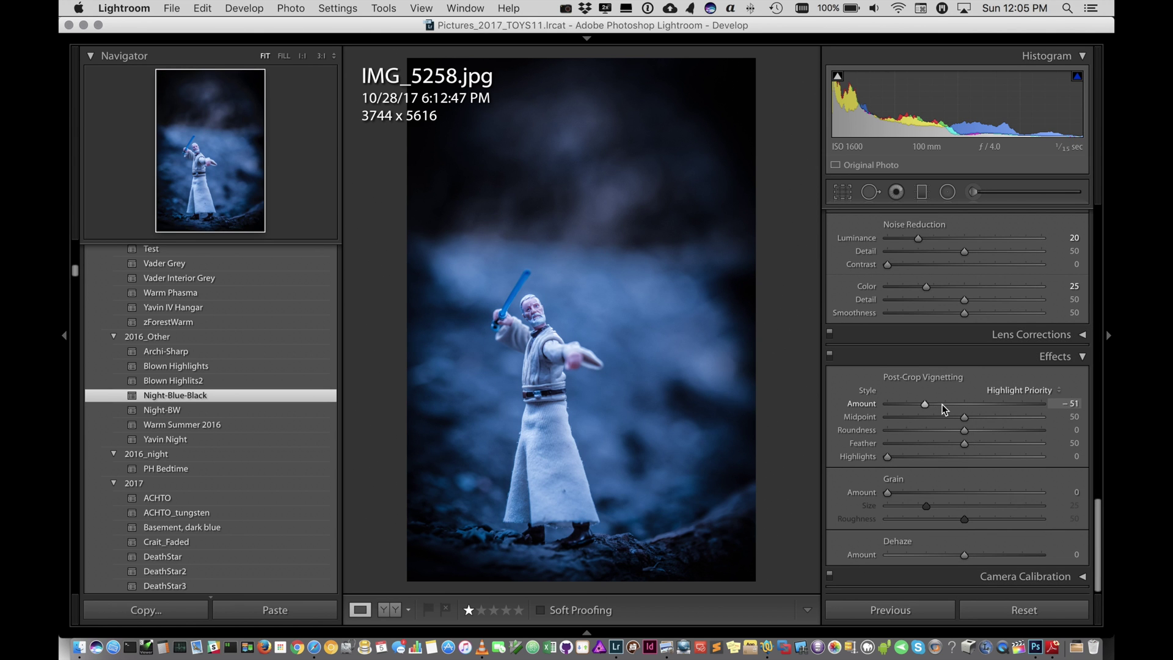
drag(943, 406, 960, 409)
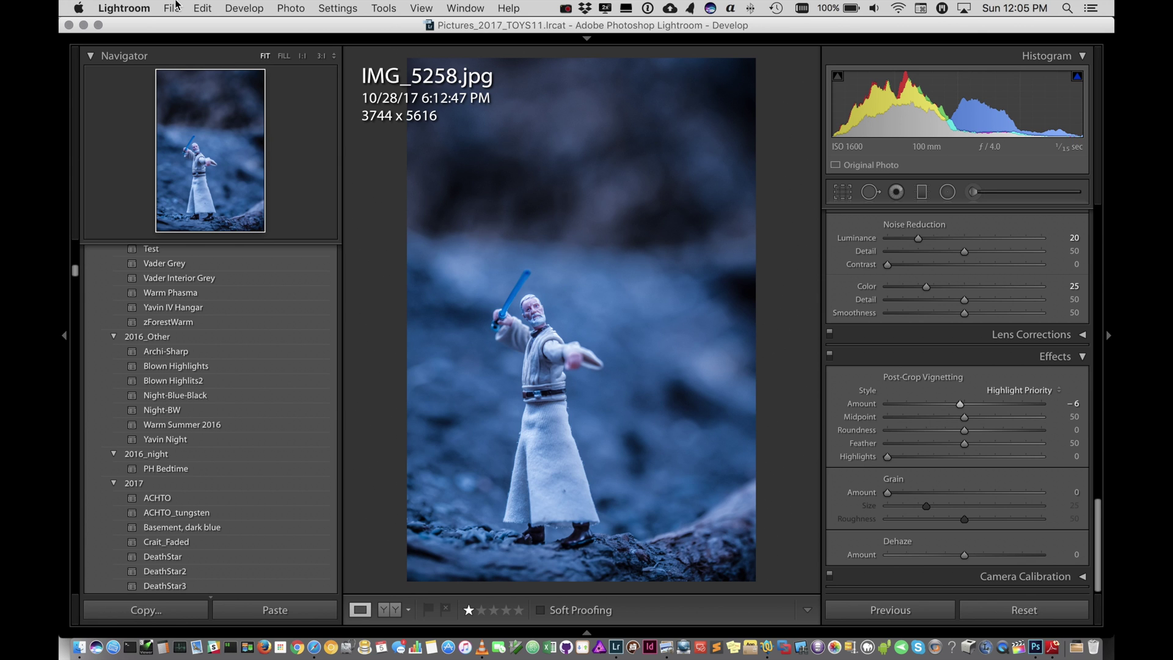
- Launch the Export LUT plugin from File > Plug-in Extras and view its LUT quality choices
click(172, 8)
mouse_move(205, 287)
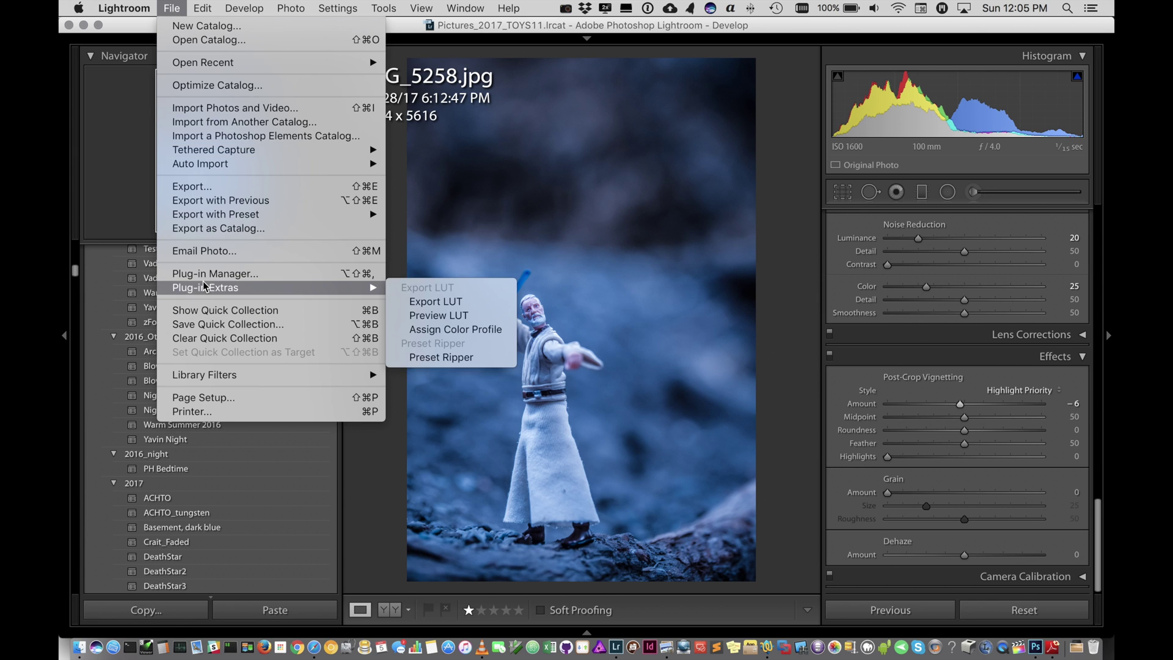
click(425, 302)
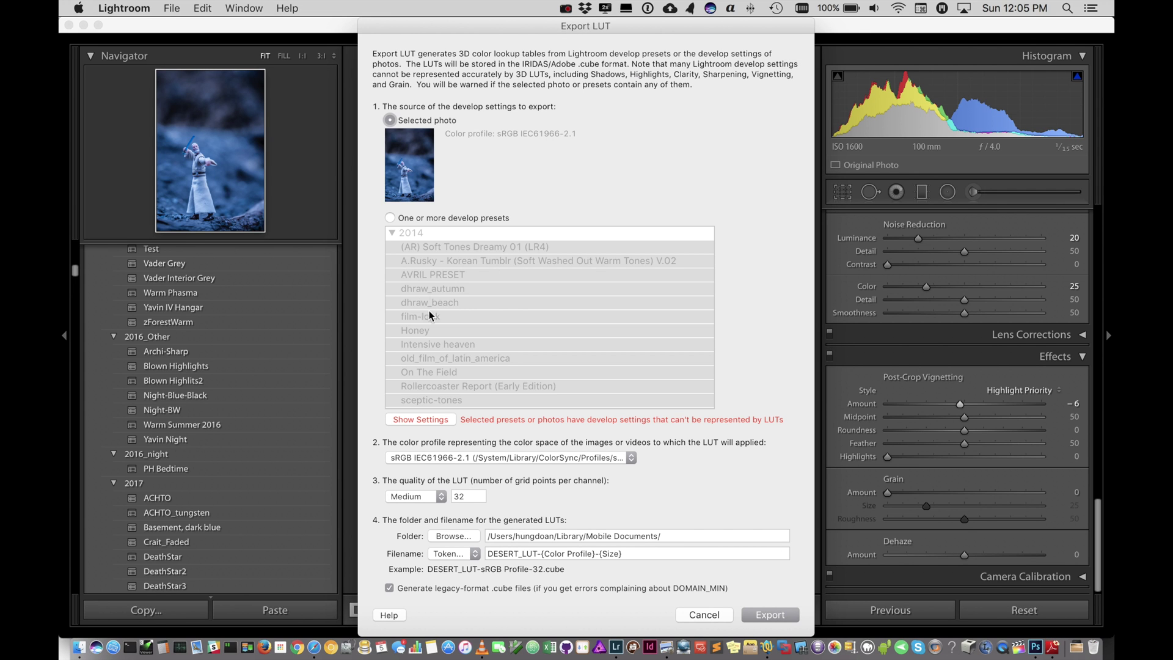
click(431, 501)
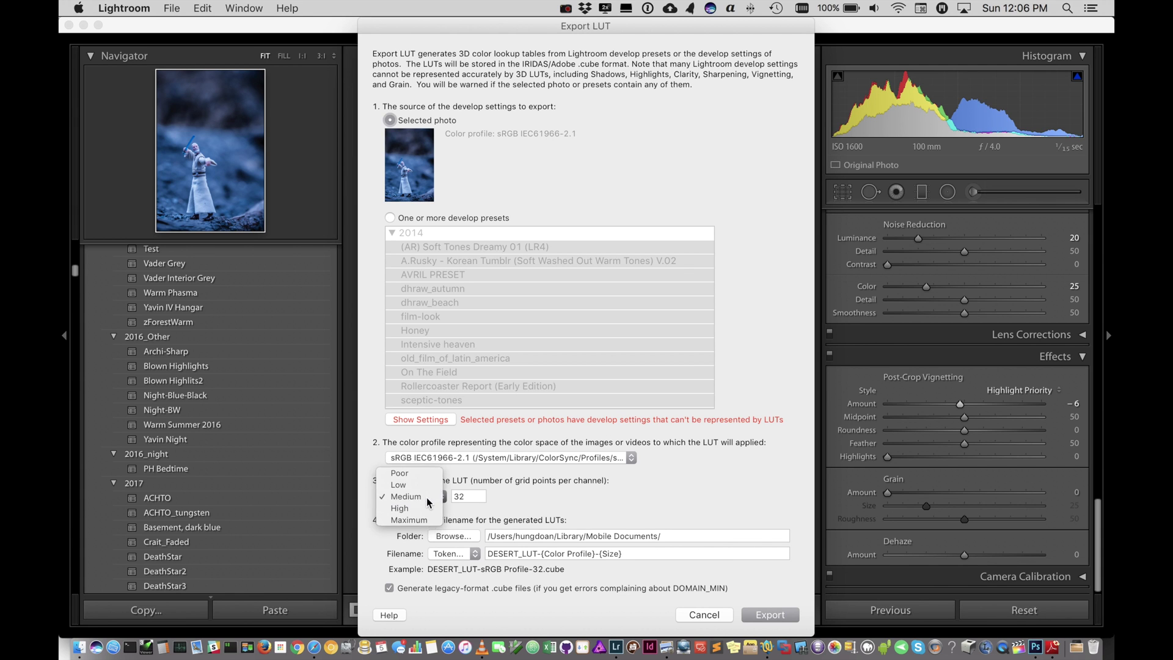
- Replace DESERT with NIGHT in the filename, keep Medium quality, and export NIGHT_LUT-sRGB Profile-32.cube
click(428, 503)
click(519, 554)
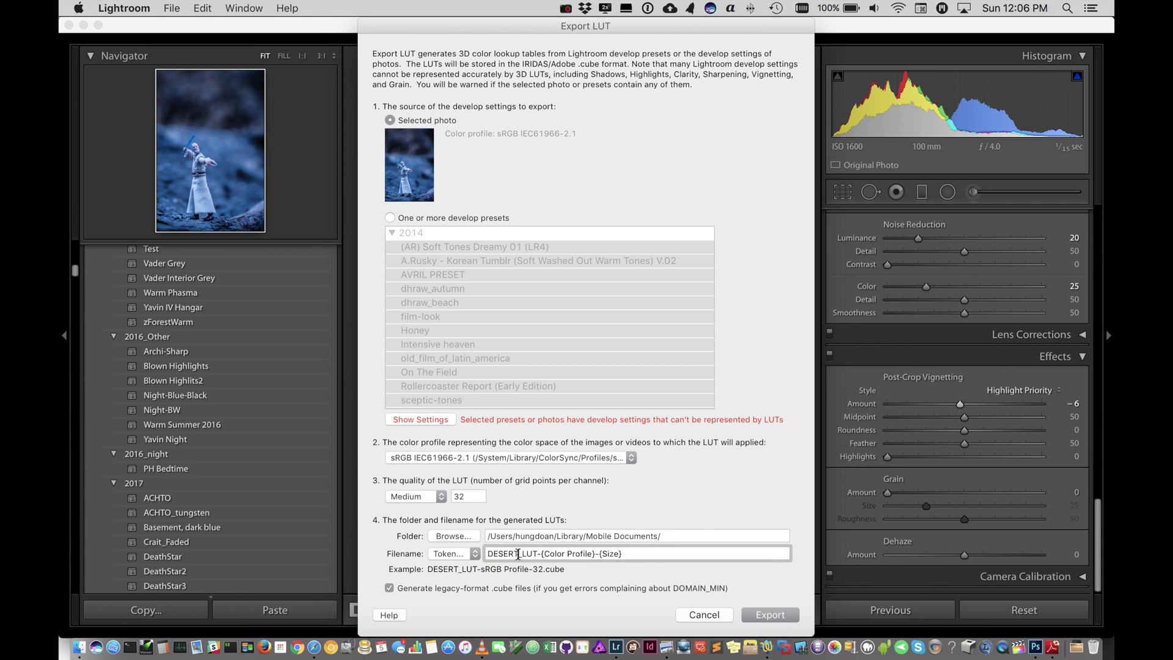
drag(519, 554, 466, 544)
text(NIGHT)
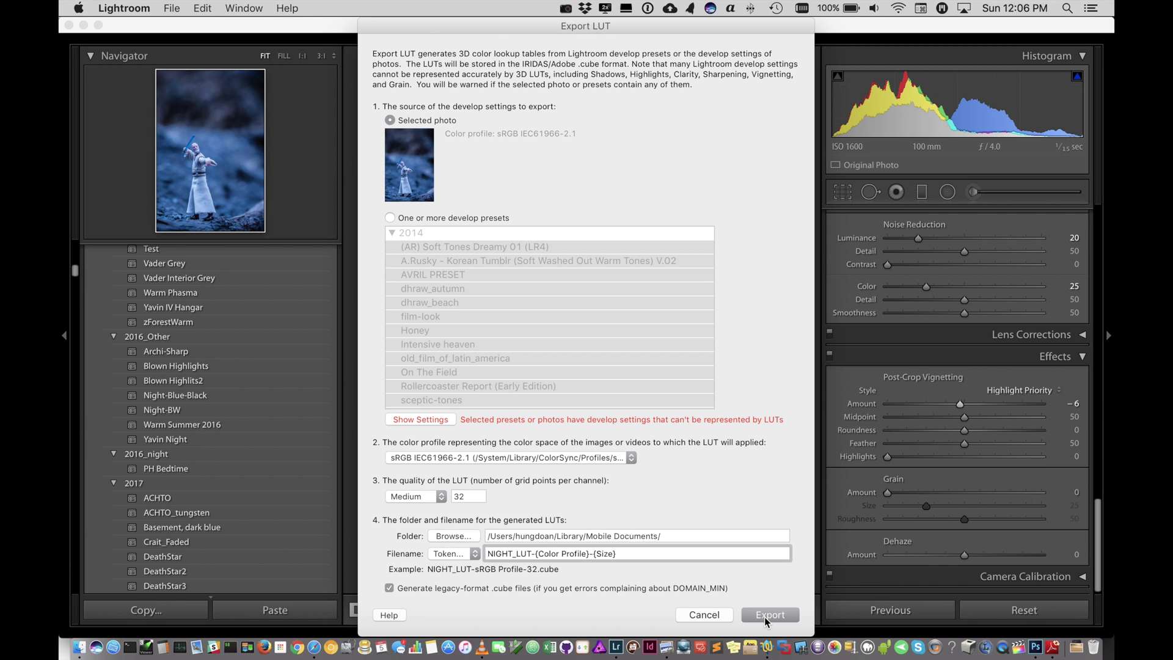
click(435, 499)
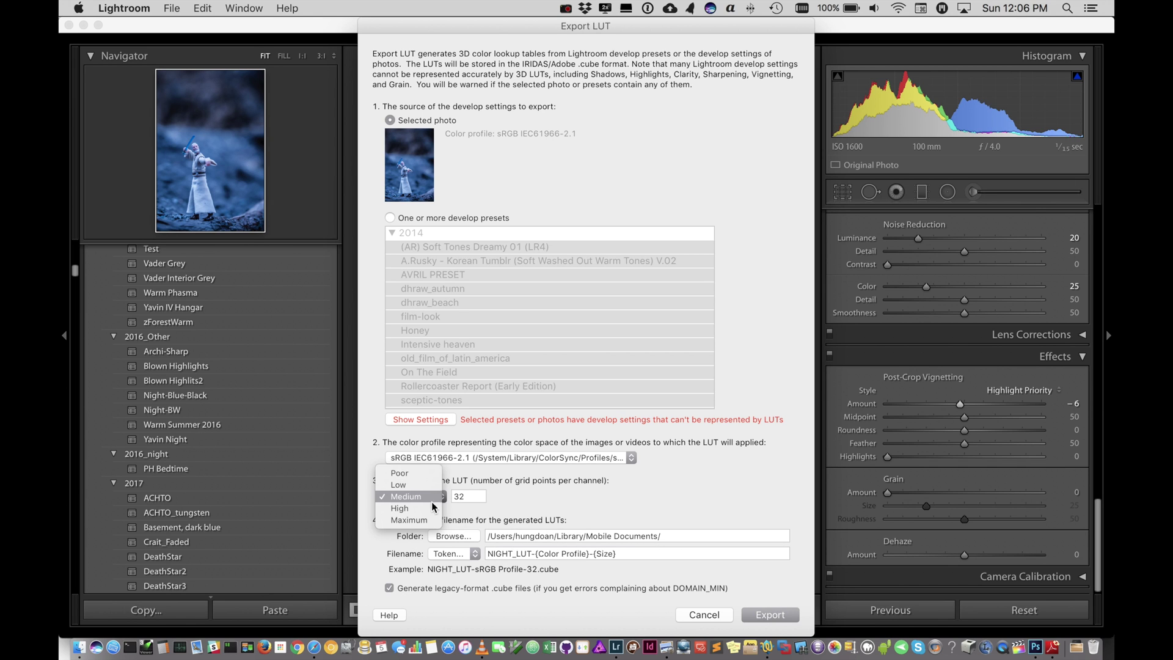
click(434, 506)
click(434, 485)
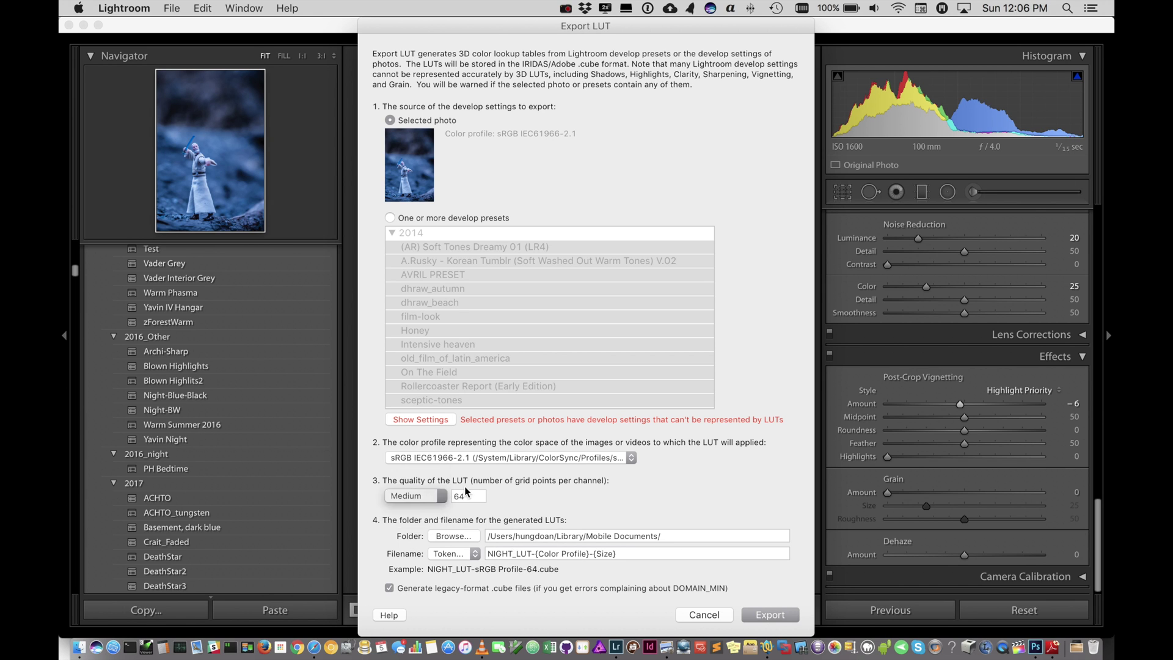
click(778, 616)
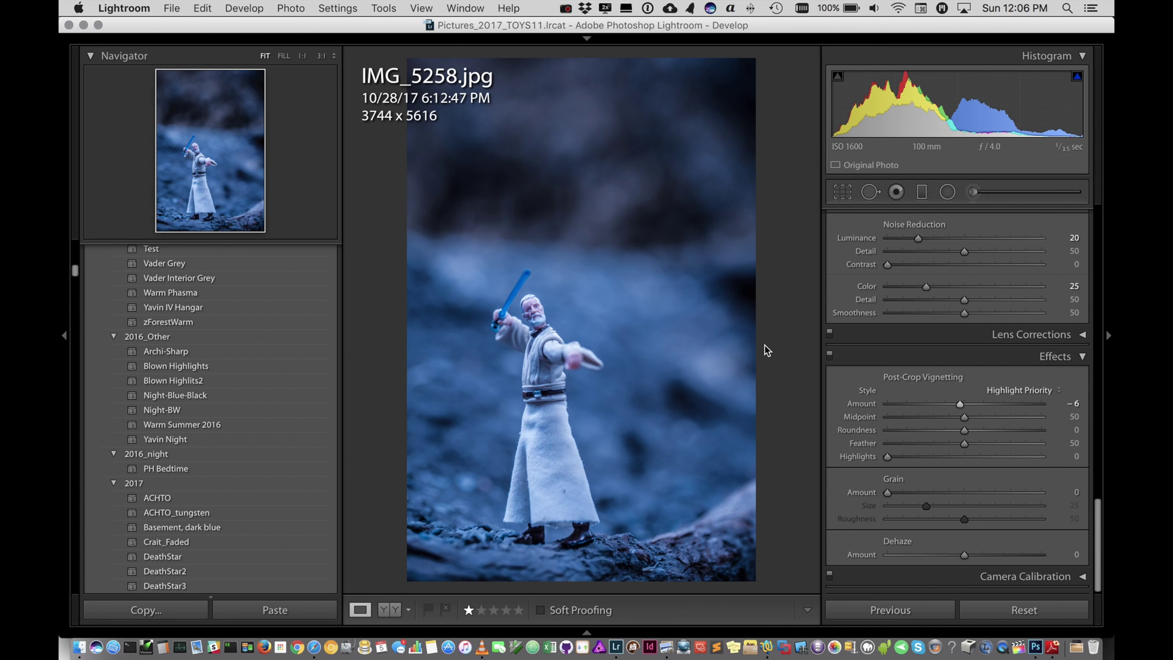
- Hide Lightroom and browse Finder to iCloud Drive's Affinity Photo folder
click(83, 25)
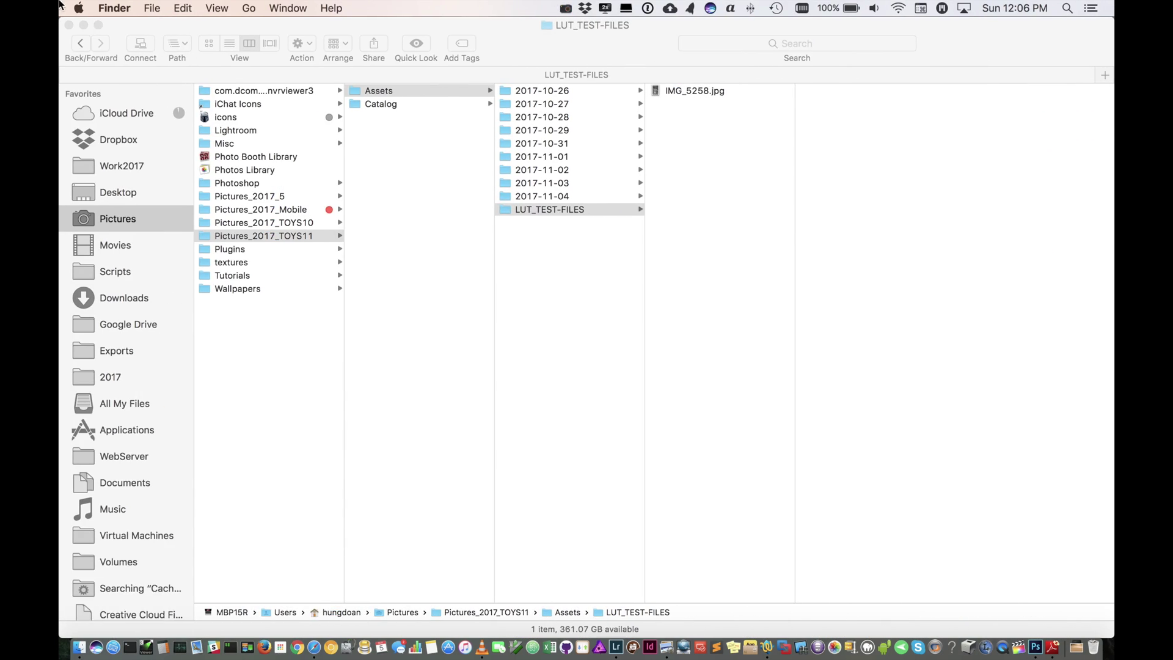
click(140, 113)
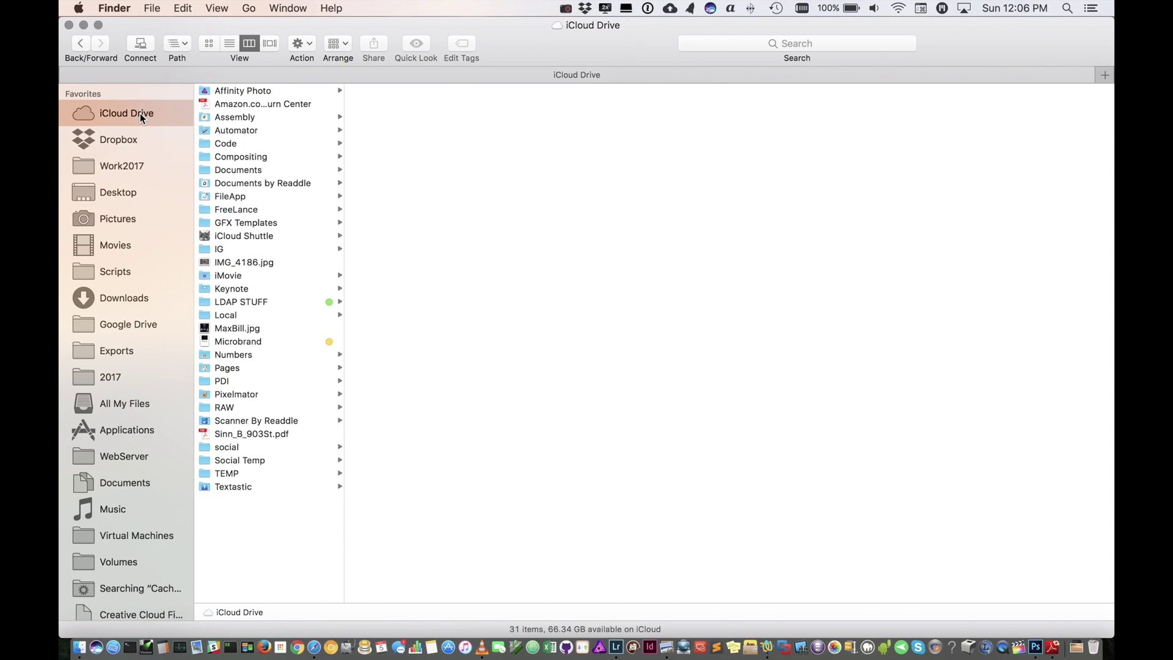
click(248, 90)
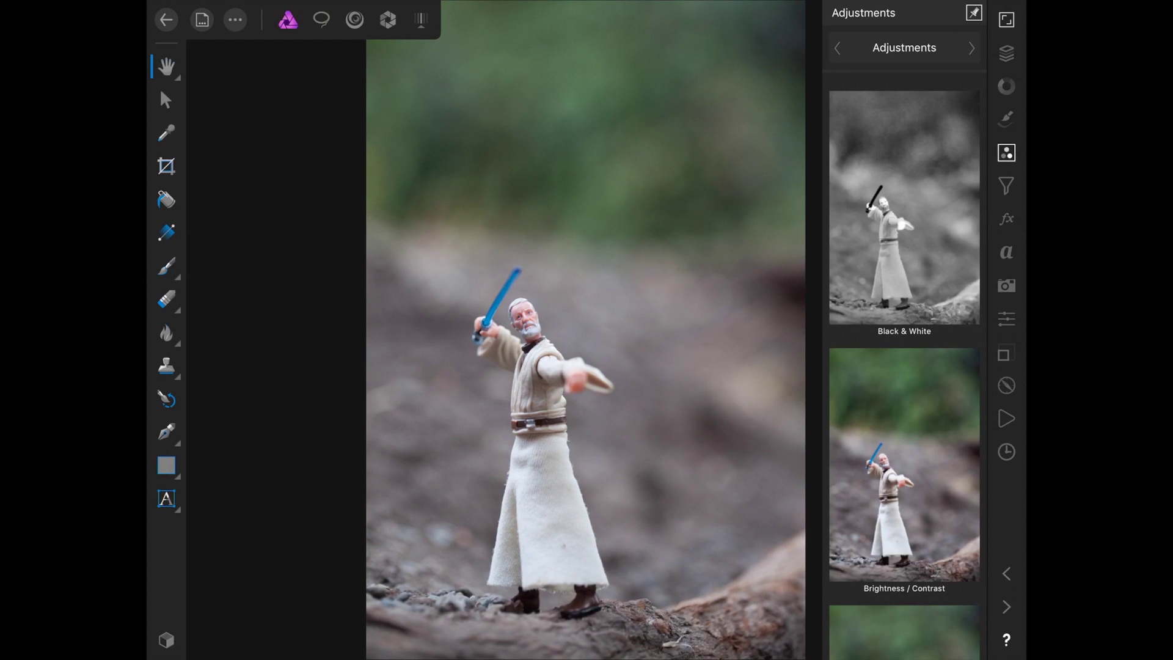
scroll(905, 367, down, 3)
scroll(905, 368, down, 3)
scroll(905, 367, down, 3)
scroll(904, 366, down, 3)
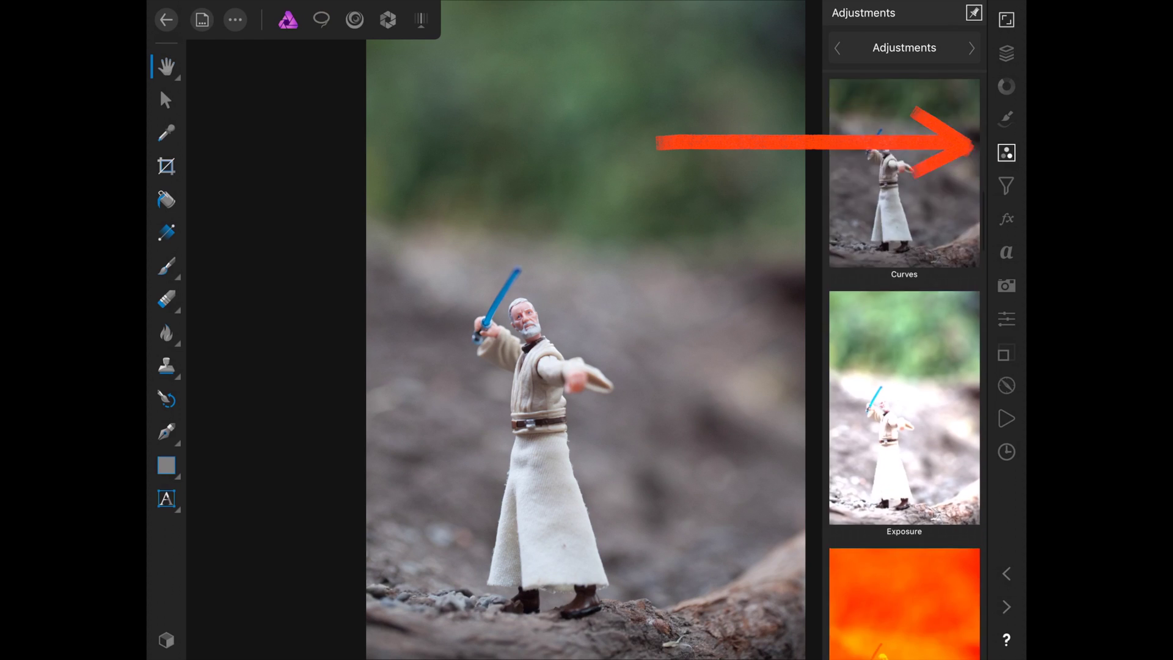
scroll(905, 367, down, 3)
scroll(905, 367, down, 3)
scroll(905, 367, down, 3)
scroll(905, 367, down, 3)
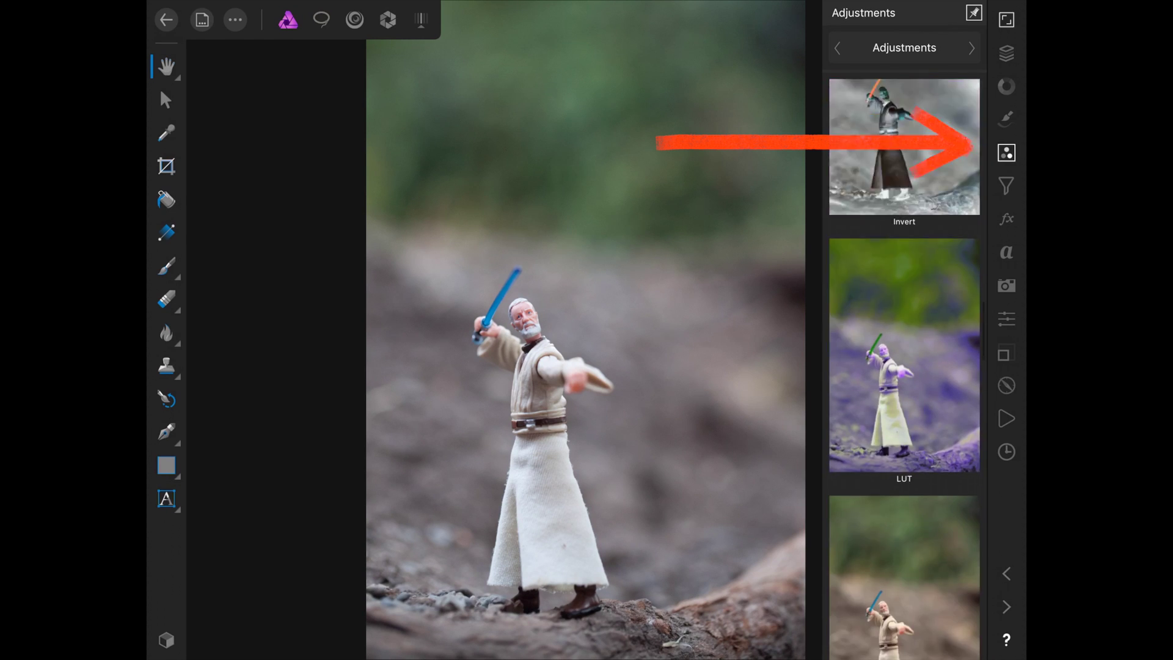
scroll(905, 366, down, 2)
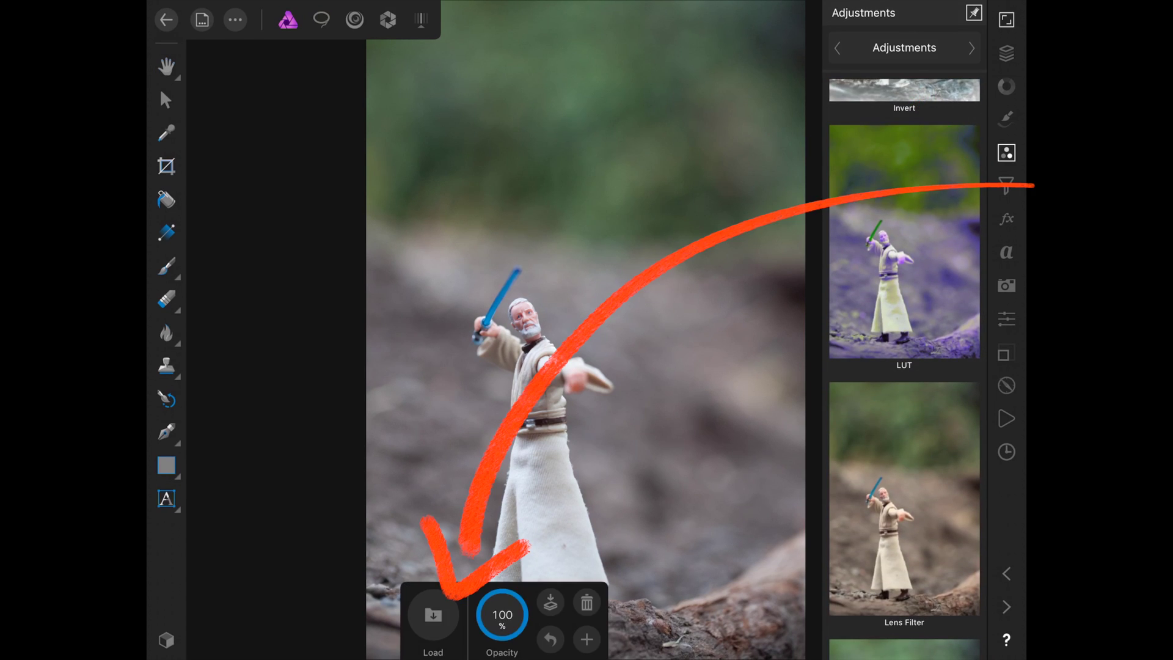
- Load NIGHT_LUT-sRGB Profile-32 as a LUT adjustment, nest it in a collapsed Background layer, and exit
click(433, 614)
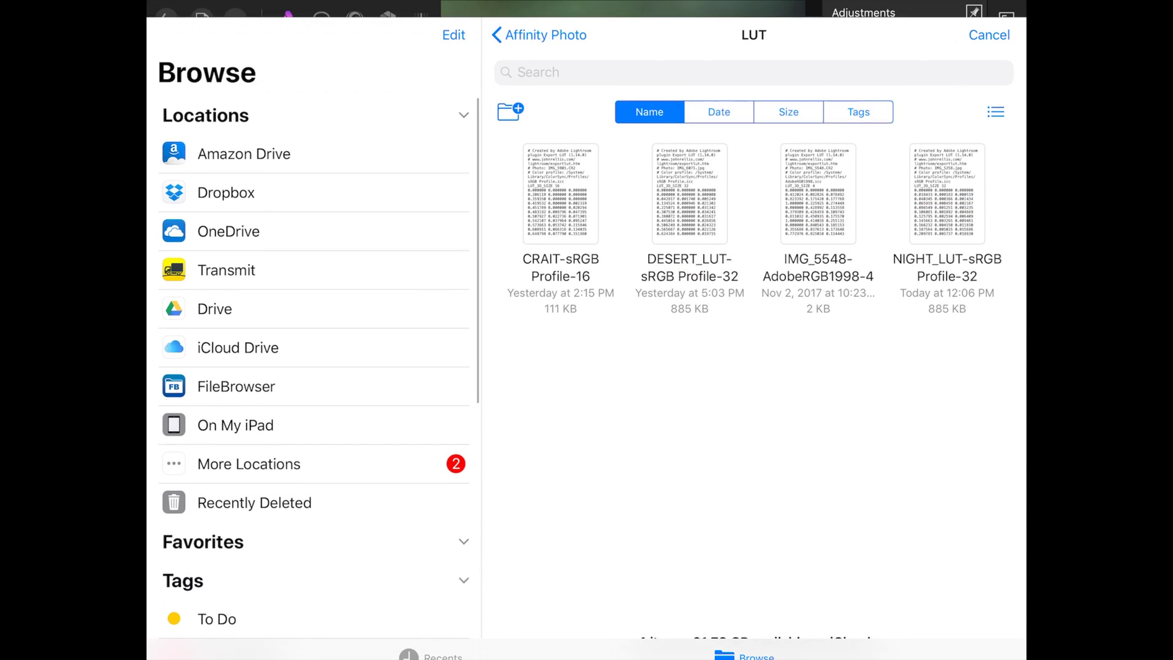
click(947, 193)
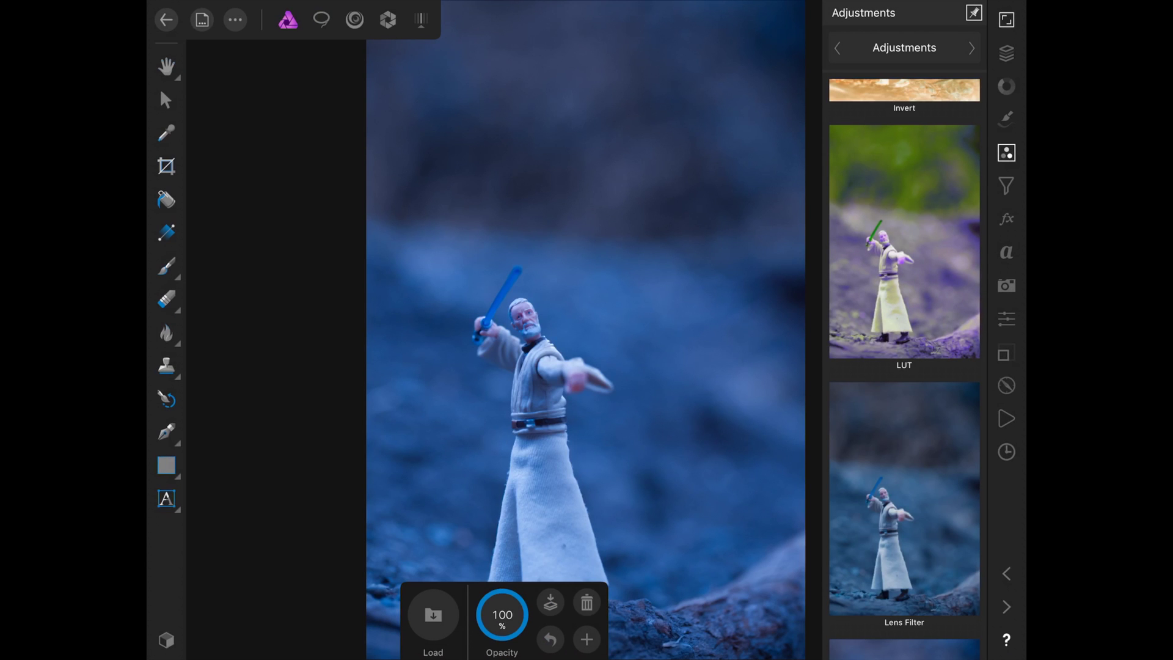
click(1007, 54)
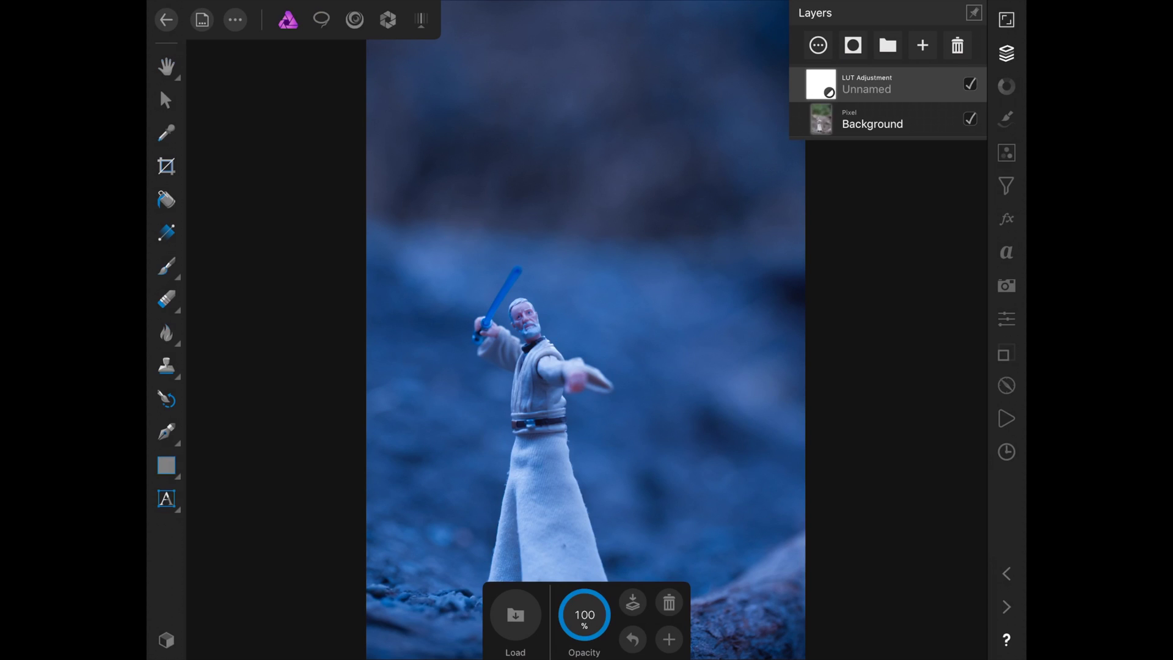
drag(821, 83, 820, 119)
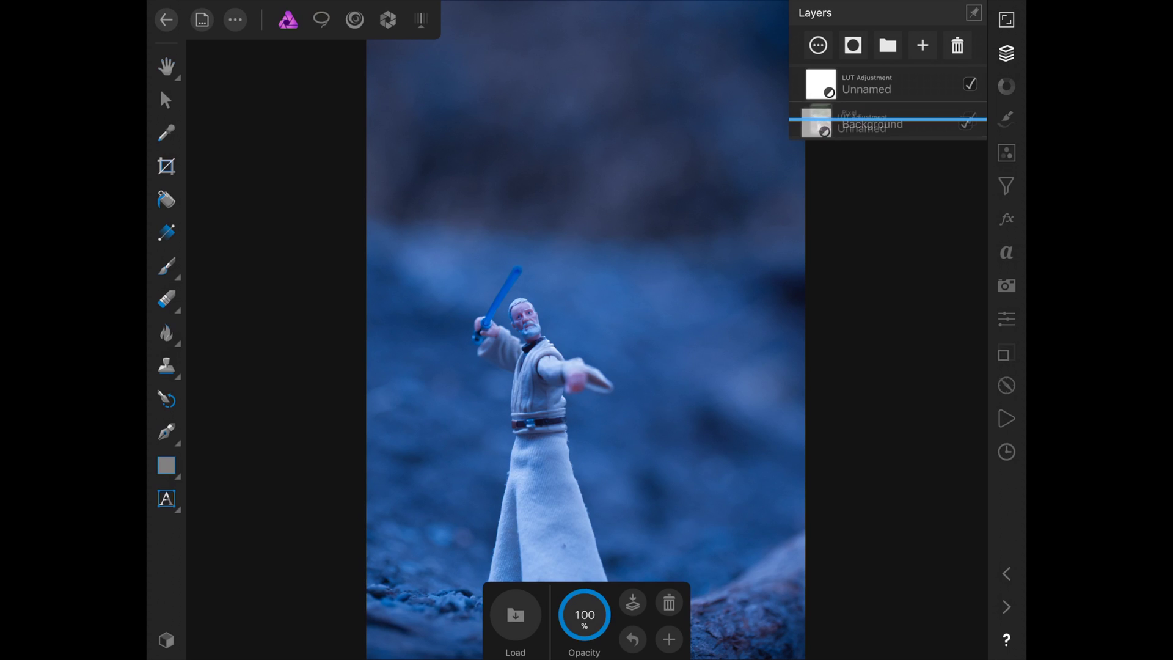
click(797, 84)
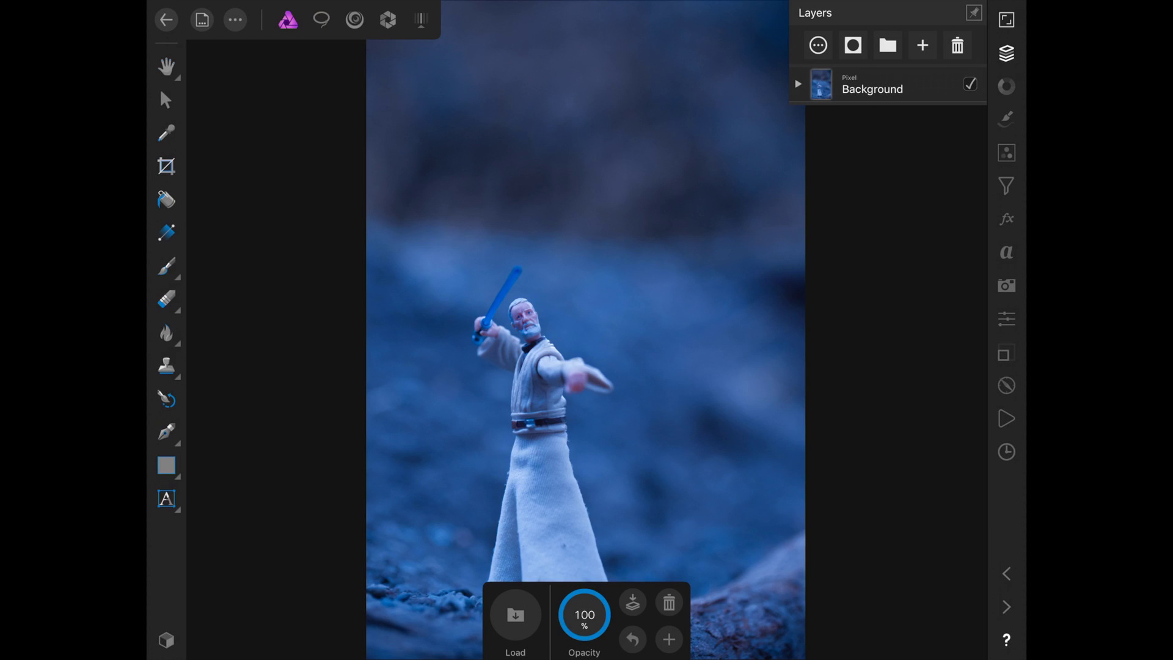
key(super+h)
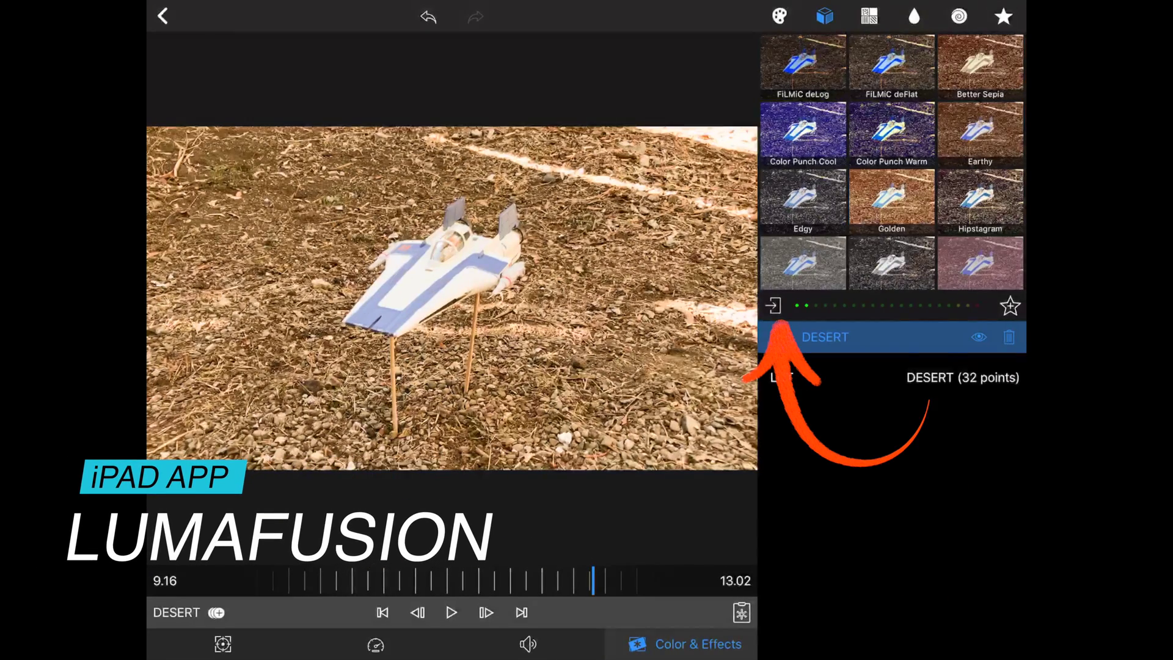
- Import the NIGHT LUT from iCloud Drive into LumaFusion's LUTs and return to the project
click(774, 305)
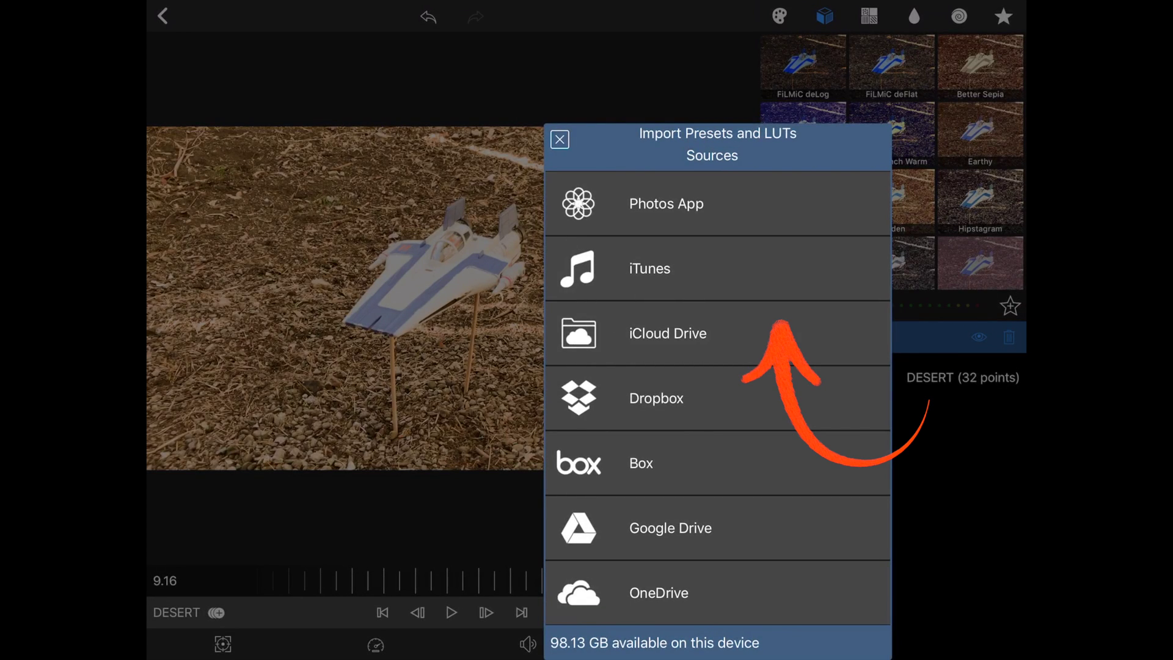
click(667, 333)
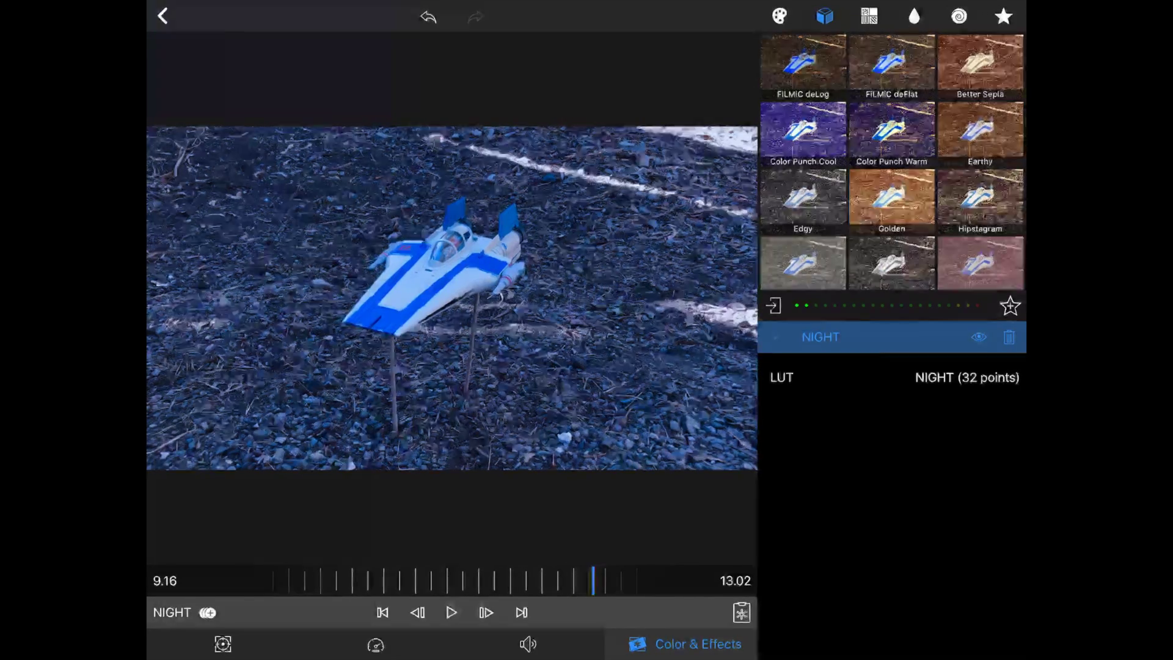
click(162, 16)
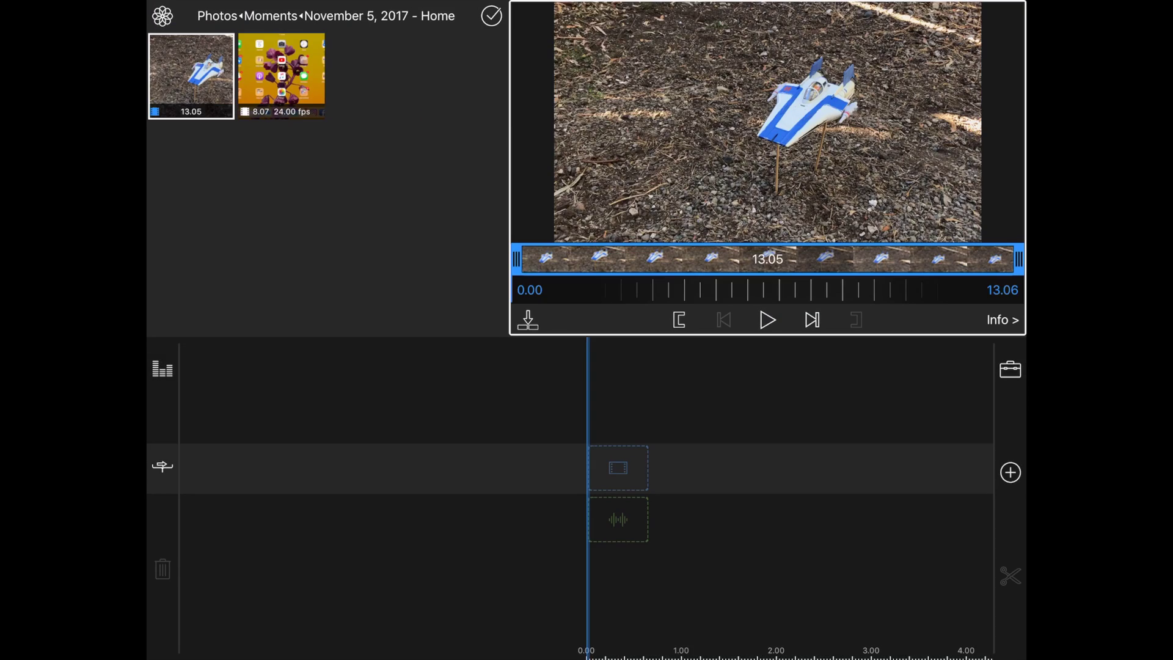
- Insert the spaceship clip into the timeline and open its editing settings
click(528, 319)
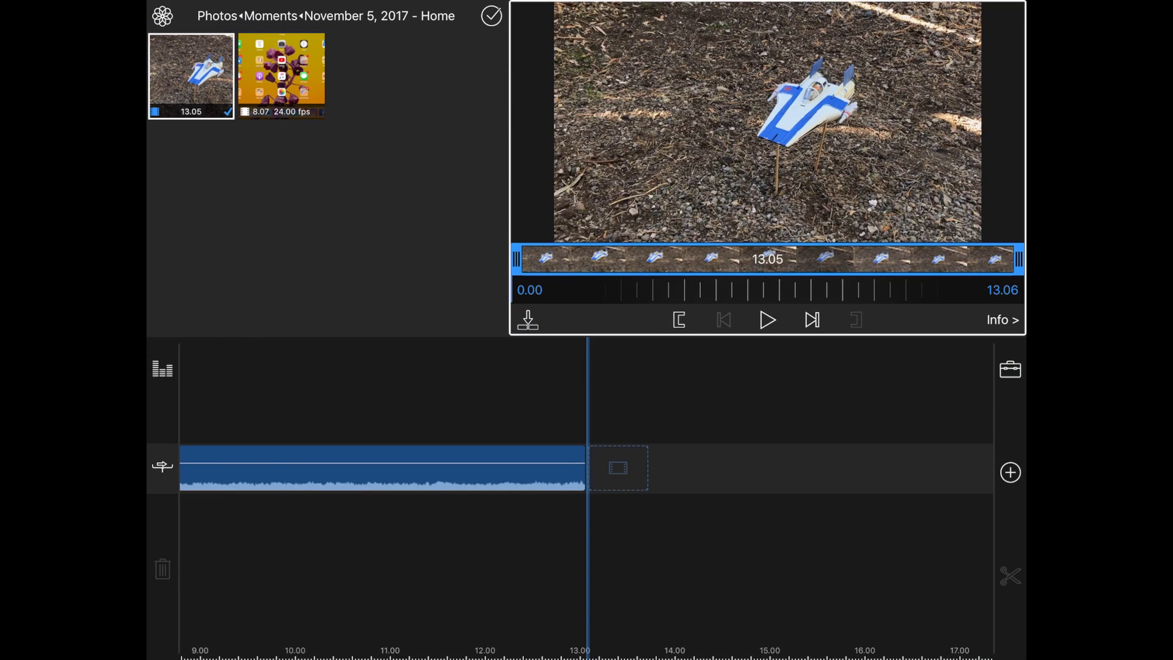
drag(642, 550, 614, 550)
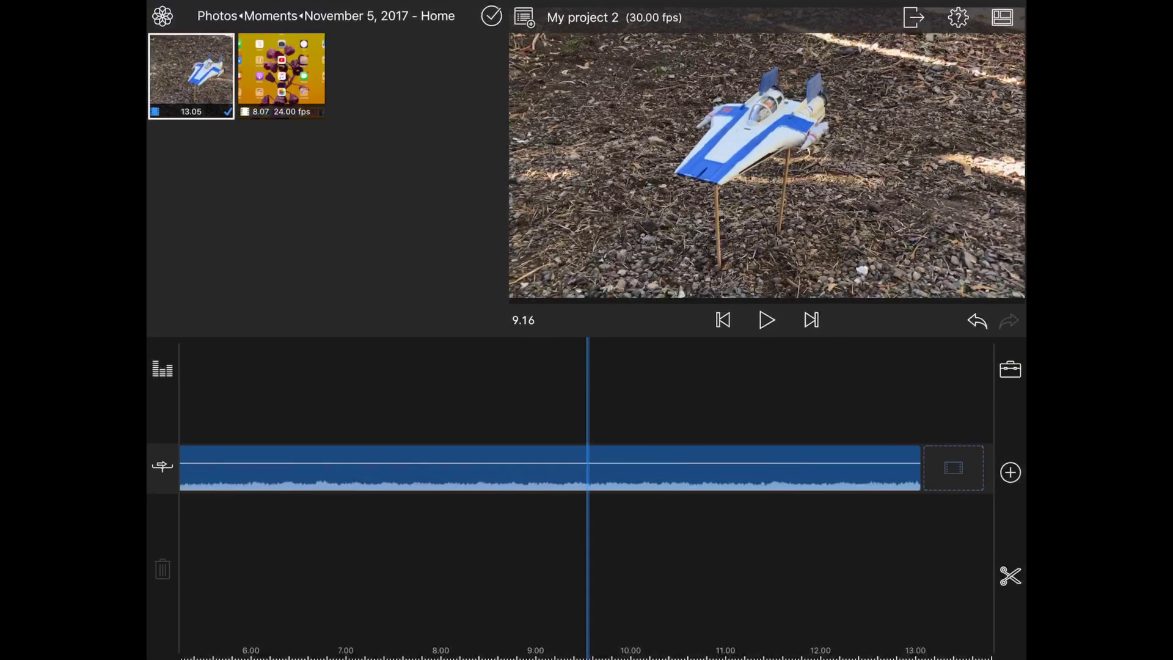
double_click(550, 468)
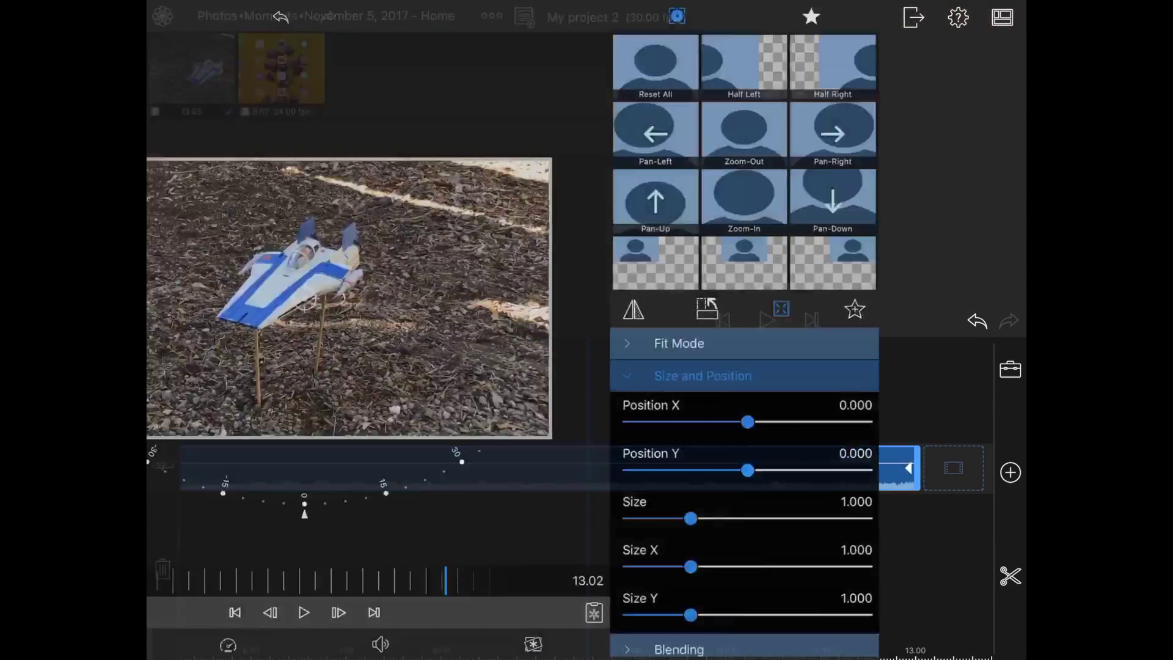
- Import DESERT_LUT-sRGB Profile-32 from iCloud Drive as the clip's LUT
click(681, 643)
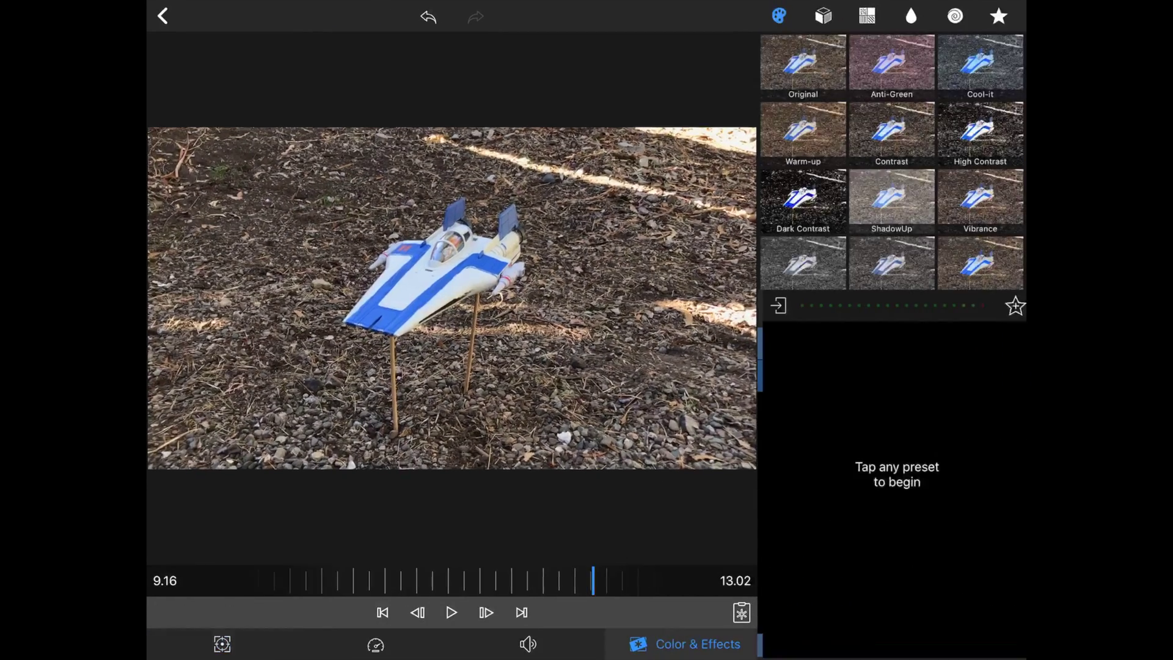
click(773, 305)
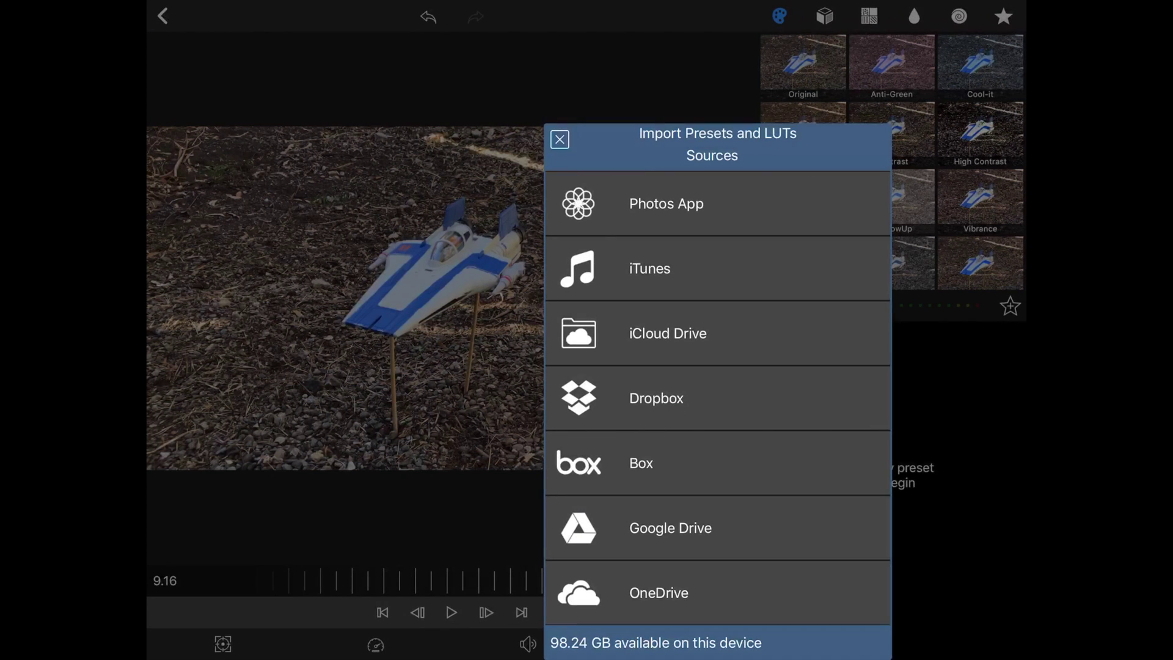
click(669, 333)
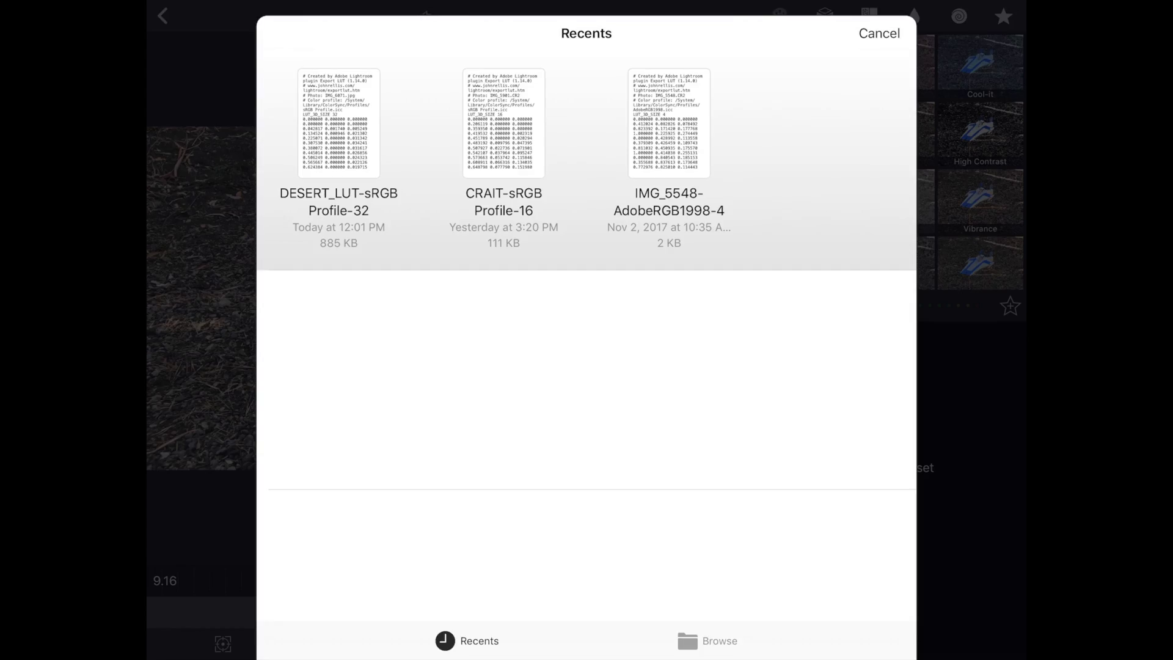
click(503, 129)
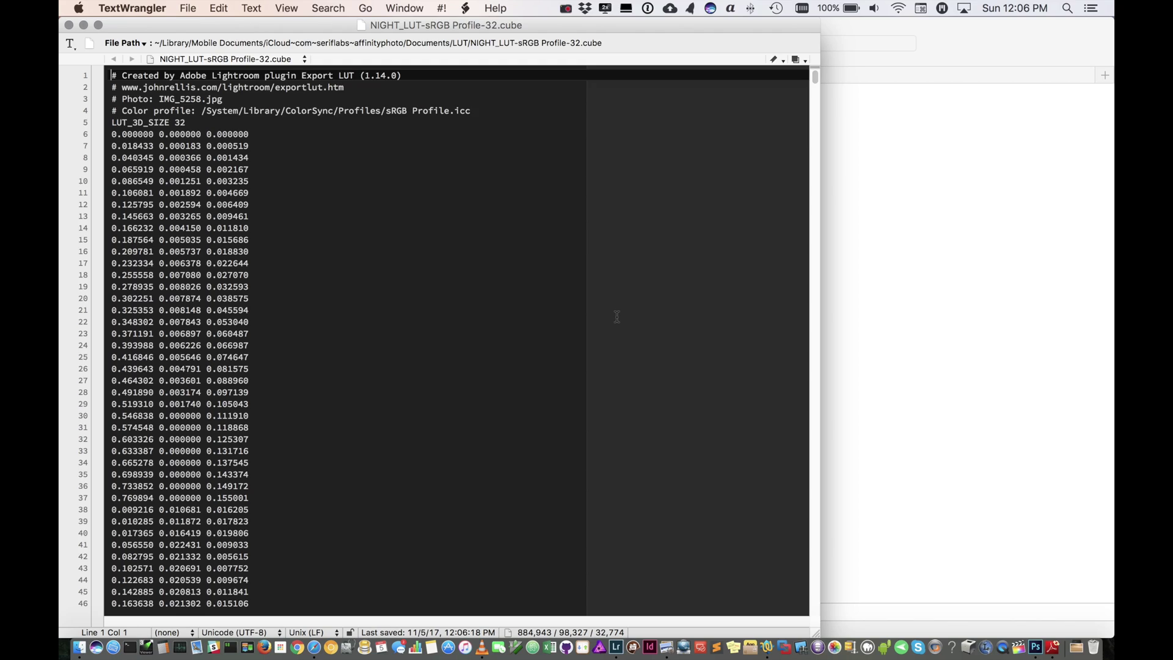
scroll(617, 316, down, 1)
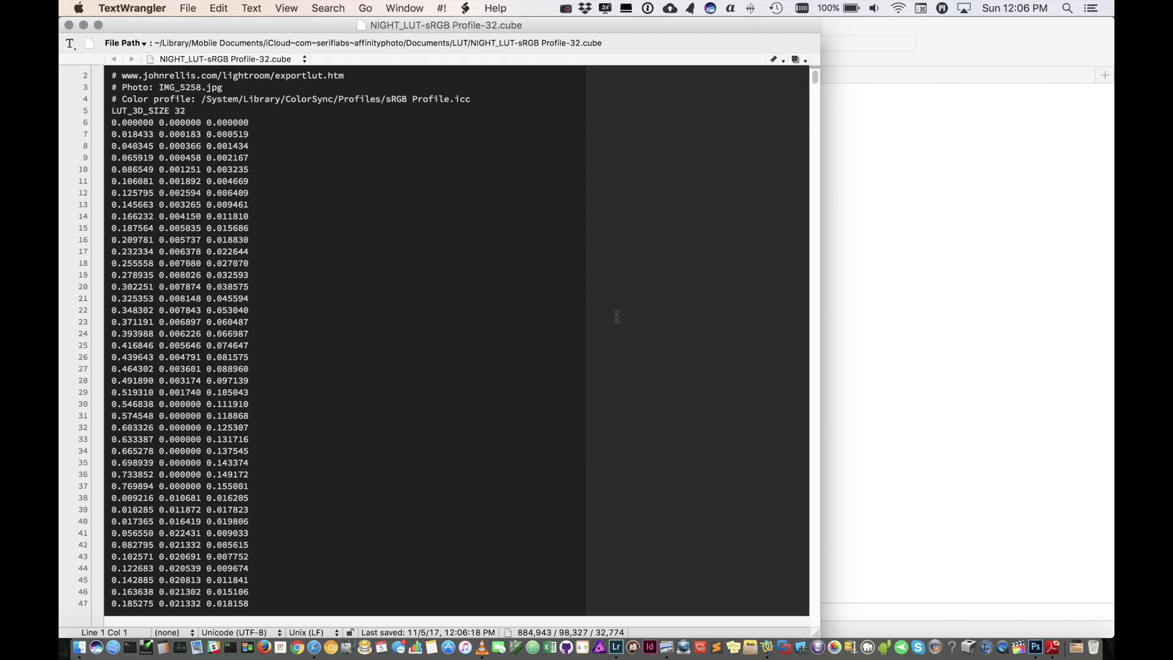
scroll(617, 317, down, 8)
scroll(616, 315, down, 10)
scroll(617, 317, down, 10)
scroll(616, 316, down, 10)
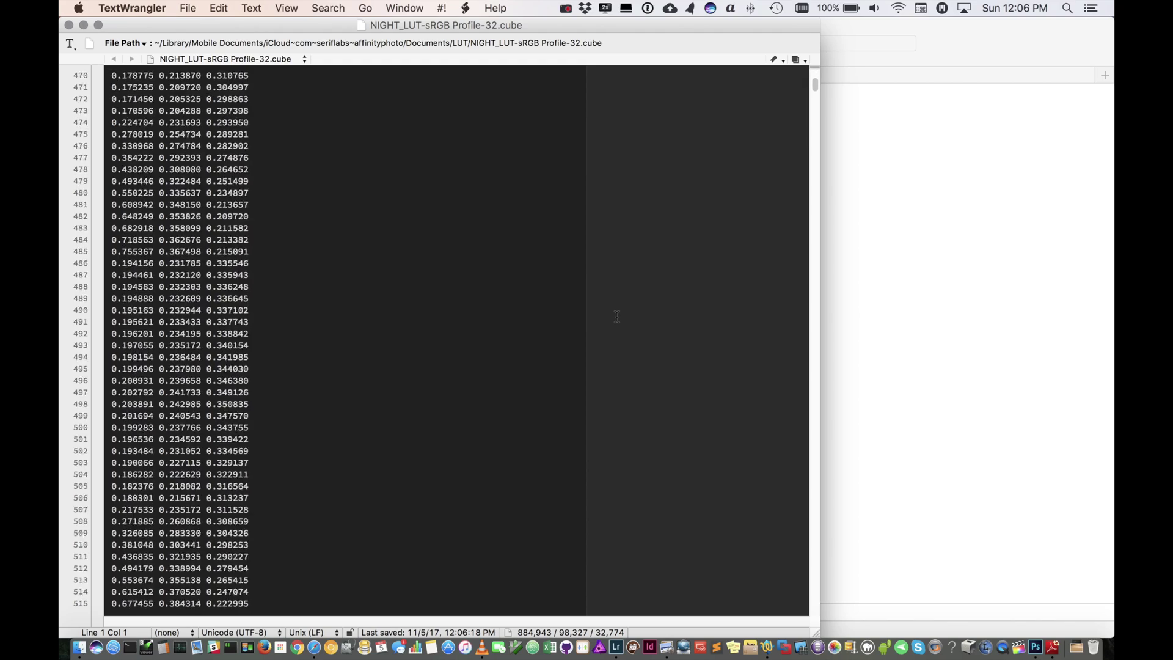
scroll(617, 317, down, 10)
scroll(617, 316, up, 10)
scroll(618, 316, up, 10)
scroll(617, 316, up, 10)
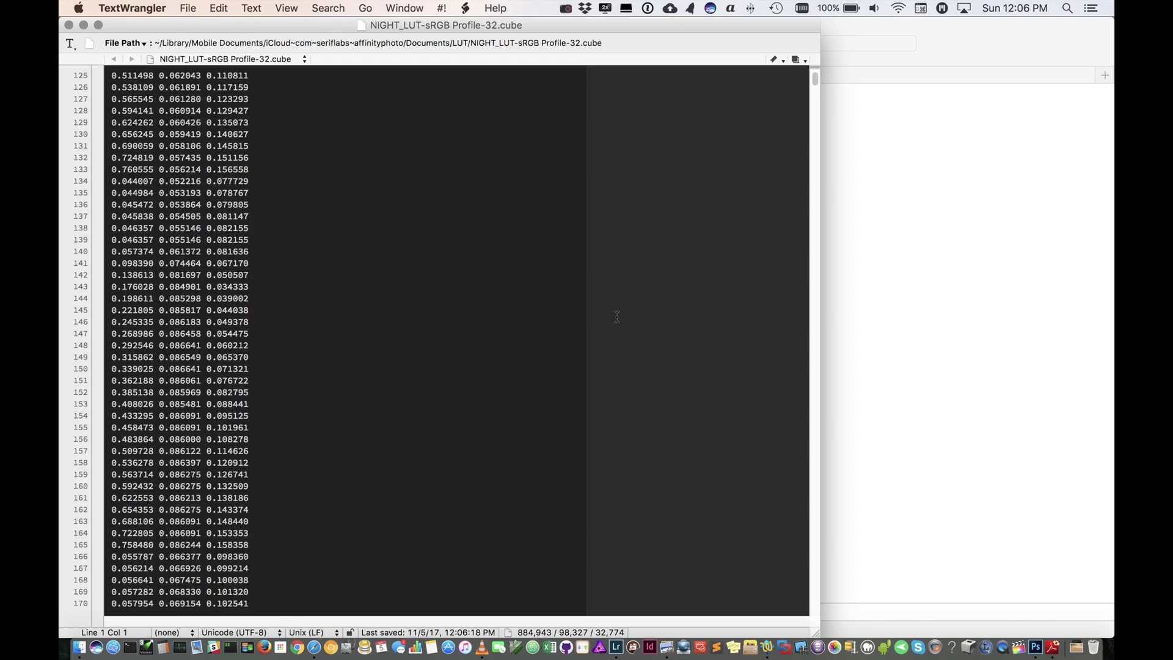